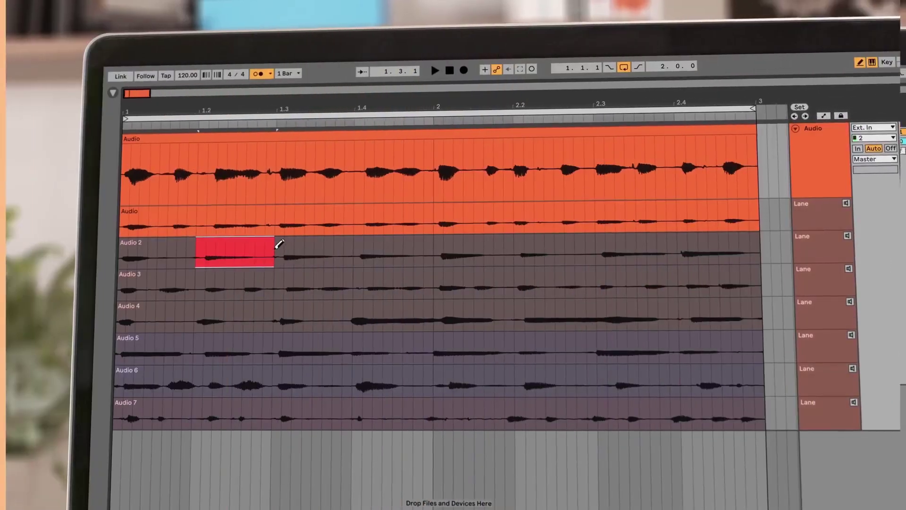
Comp the Audio 4 take over 1.4–2.2 and the Audio 2 take over 2.3–2.4
left_click_drag(278, 282, 523, 302)
left_click_drag(601, 255, 685, 250)
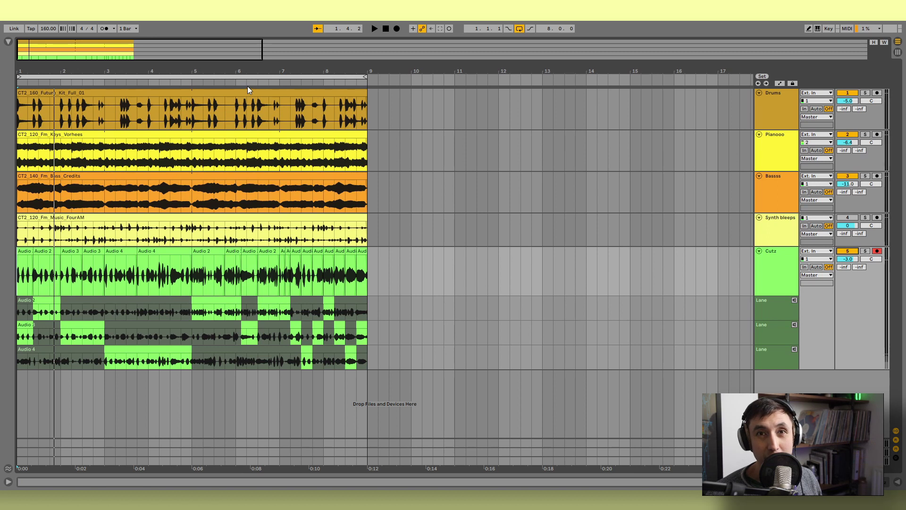
Play the arrangement from bar 1, then check the full loop names in a widened sample browser
key("space")
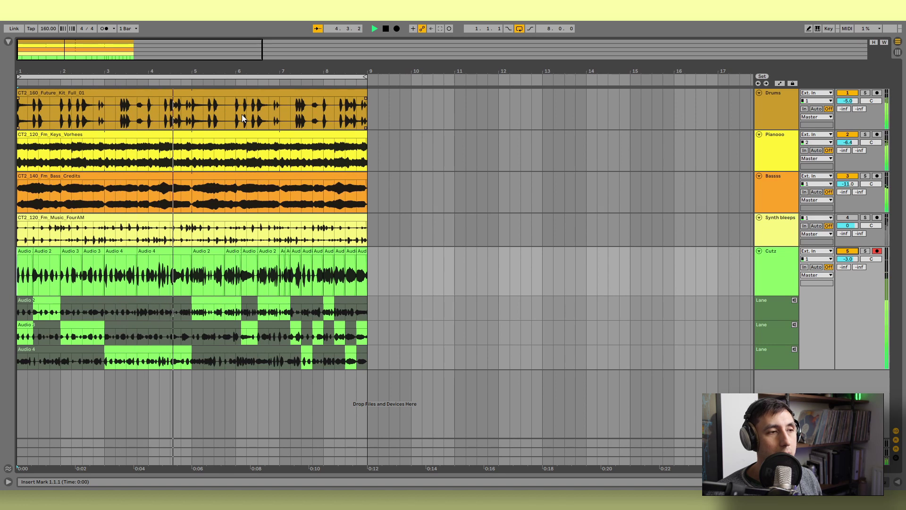
key("space")
key("ctrl+alt+b")
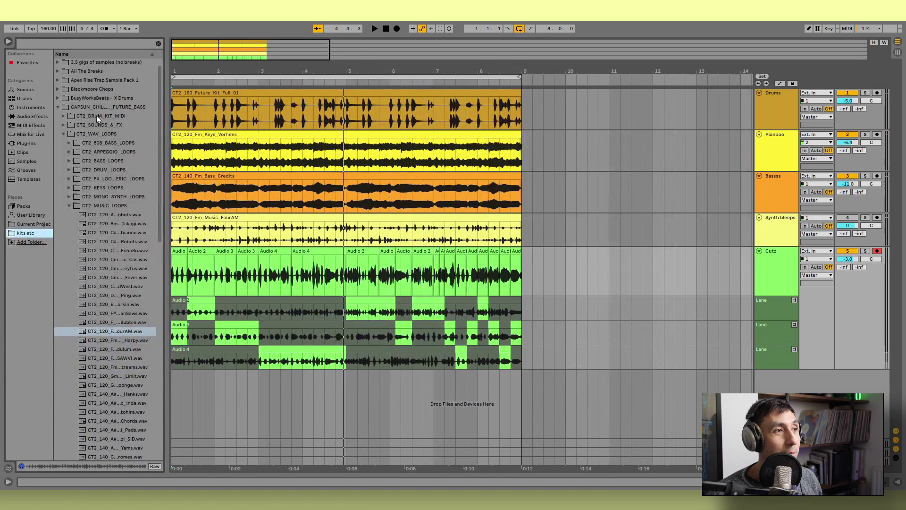
left_click_drag(180, 106, 219, 114)
left_click(9, 42)
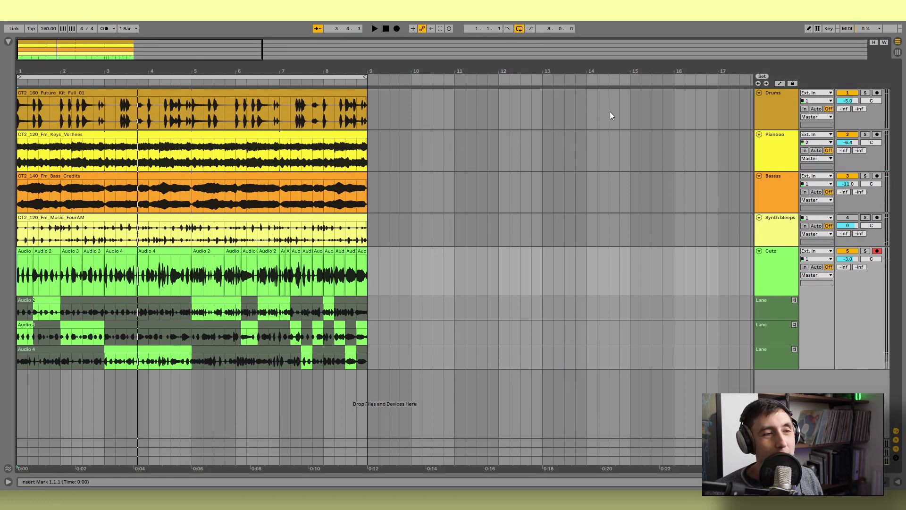
Solo the Cutz track and play it from the start to hear its comp alone
key("s")
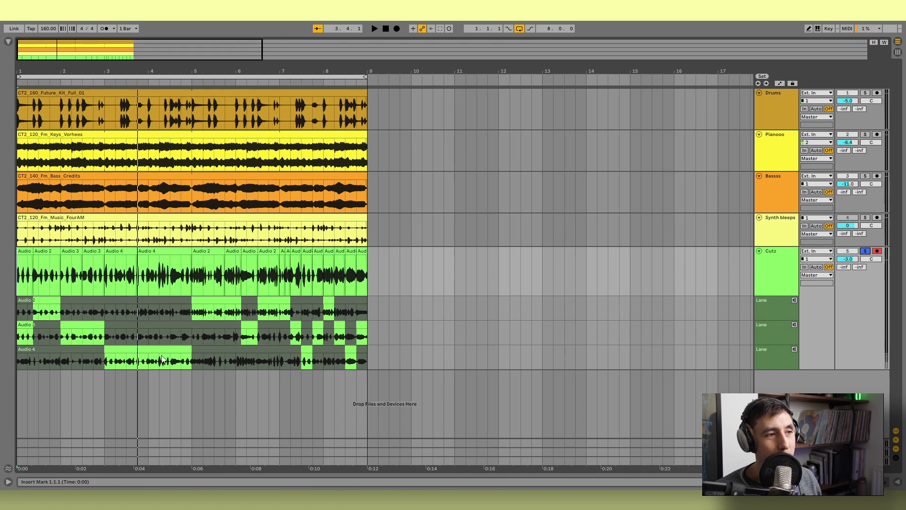
key("space")
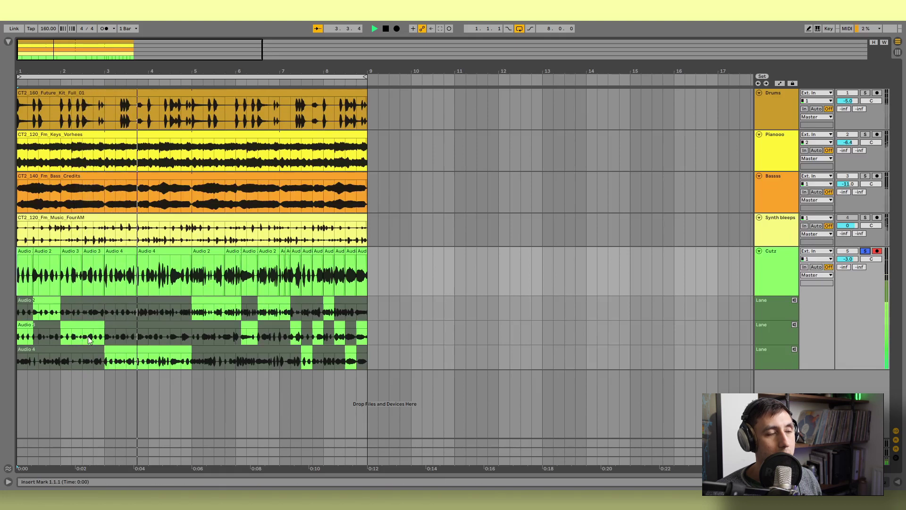
key("space")
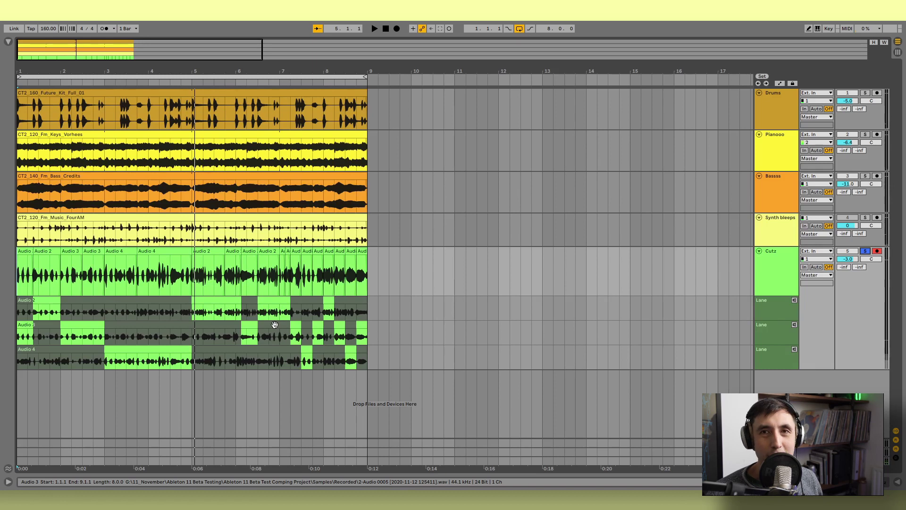
Hide Cutz take lanes, delete its bars 1–9 audio, unsolo it, and start arrangement recording
left_click(779, 305)
key("ctrl+alt+u")
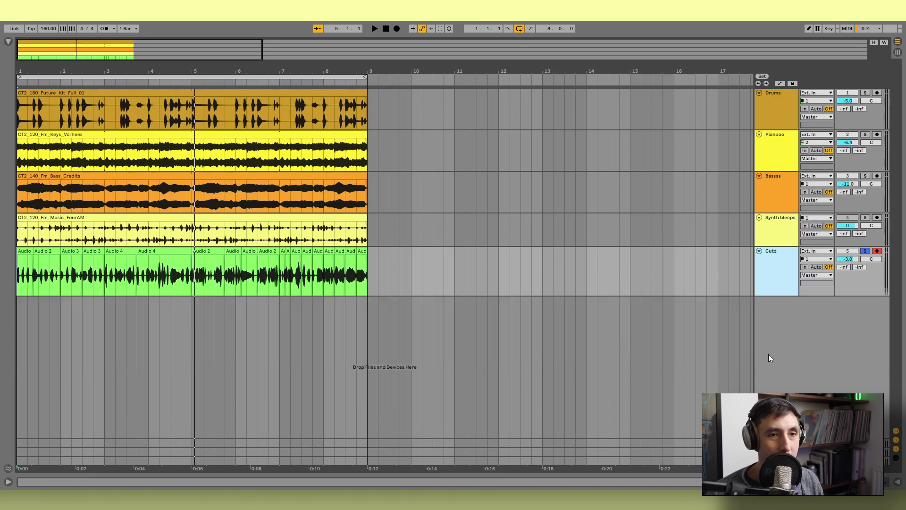
left_click_drag(389, 269, 0, 260)
key("Delete")
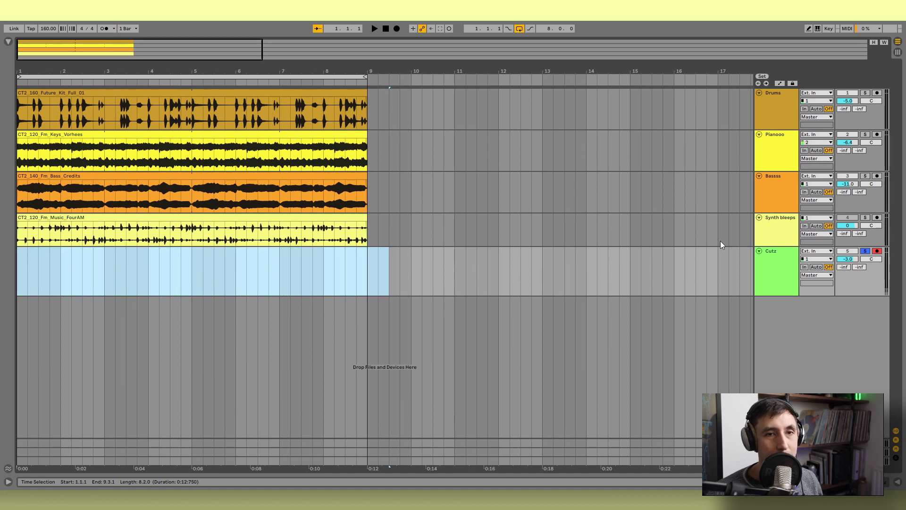
left_click(865, 251)
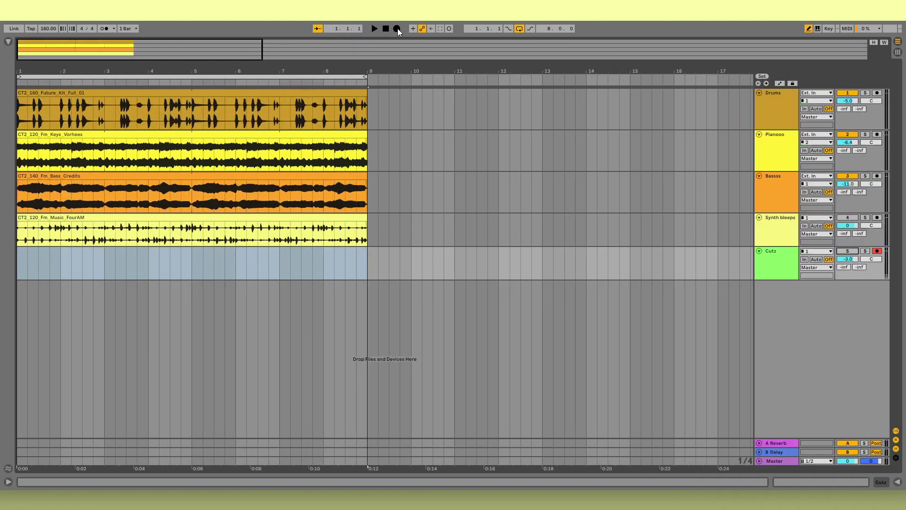
left_click(396, 28)
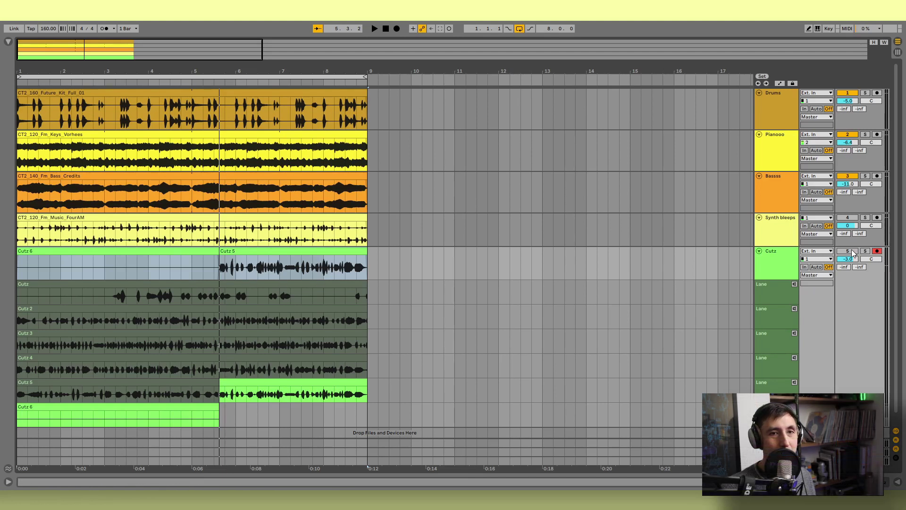
Delete the Cutz 6 and first Cutz take lanes from the track
key("Delete")
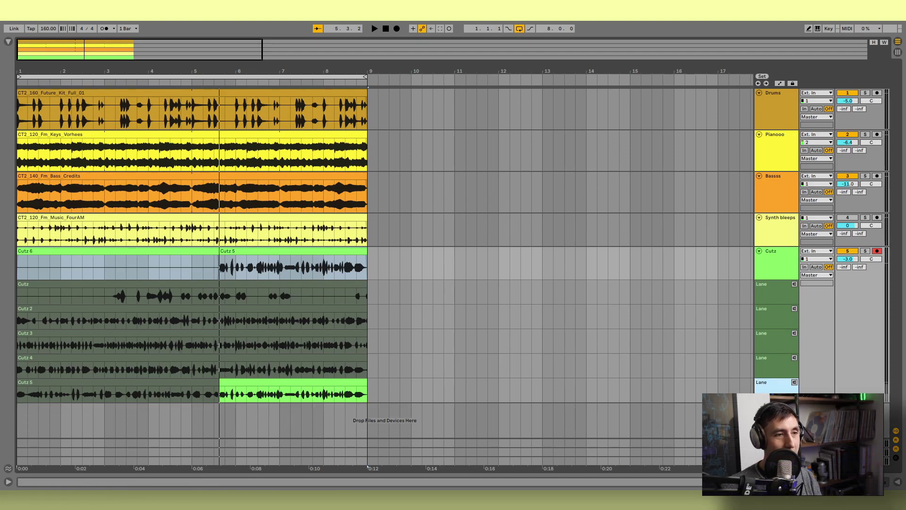
left_click(774, 294)
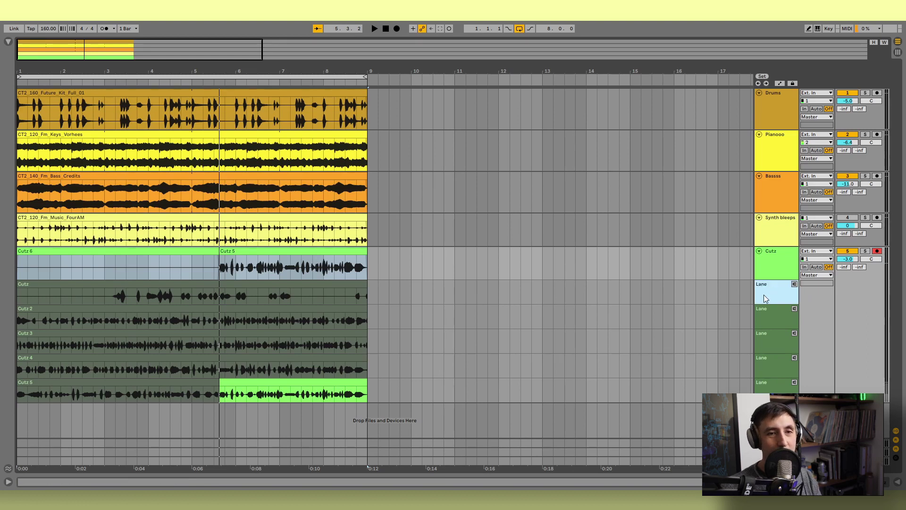
key("Delete")
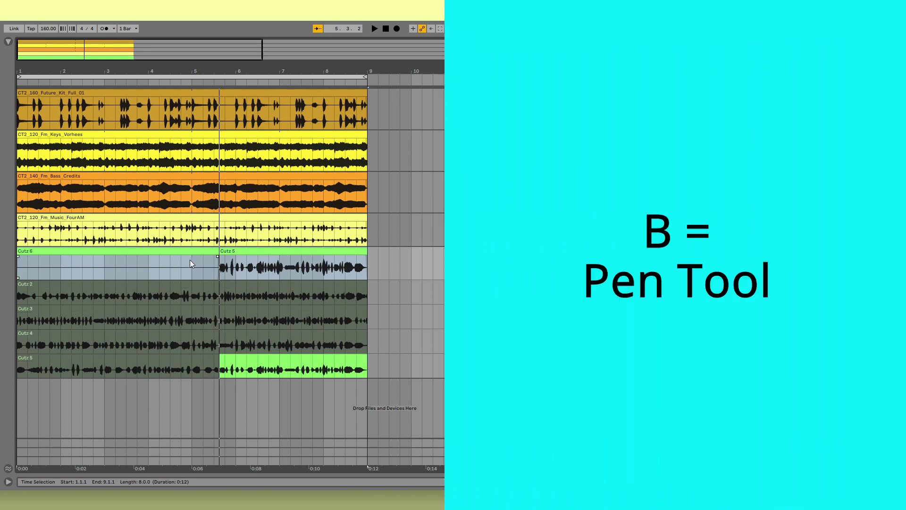
Comp Cutz 2 into bars 1, 2 and 7, Cutz 3 into bars 4 and 6.3–7.1, Cutz 4 from 5.4, then play
left_click_drag(23, 290, 104, 317)
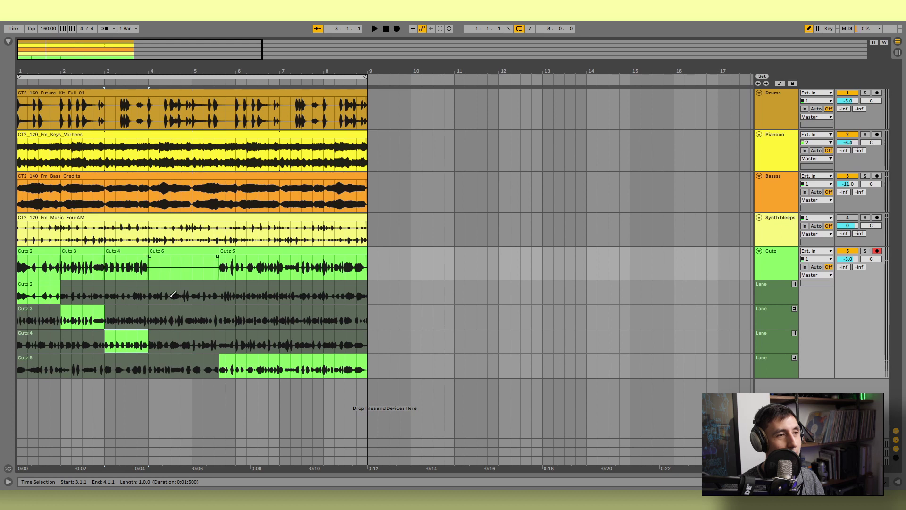
left_click_drag(158, 314, 192, 293)
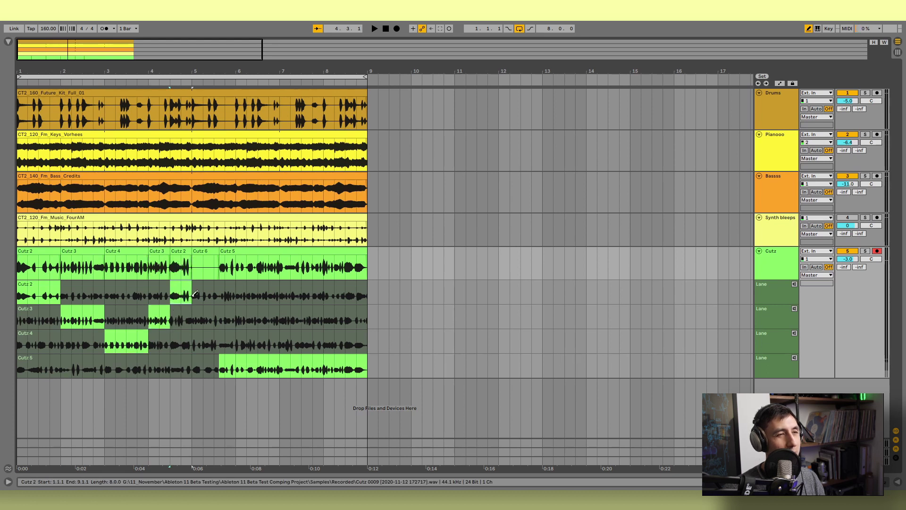
left_click(233, 338)
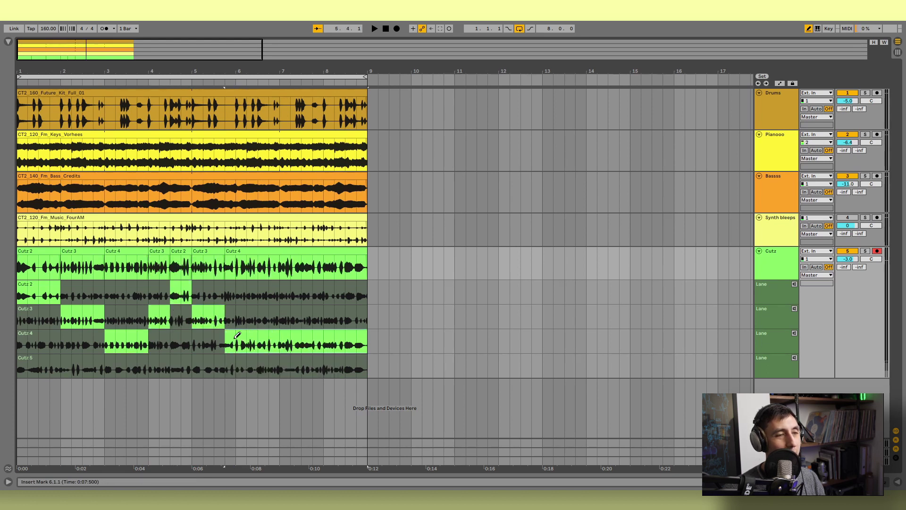
left_click(281, 318)
left_click_drag(323, 296, 377, 311)
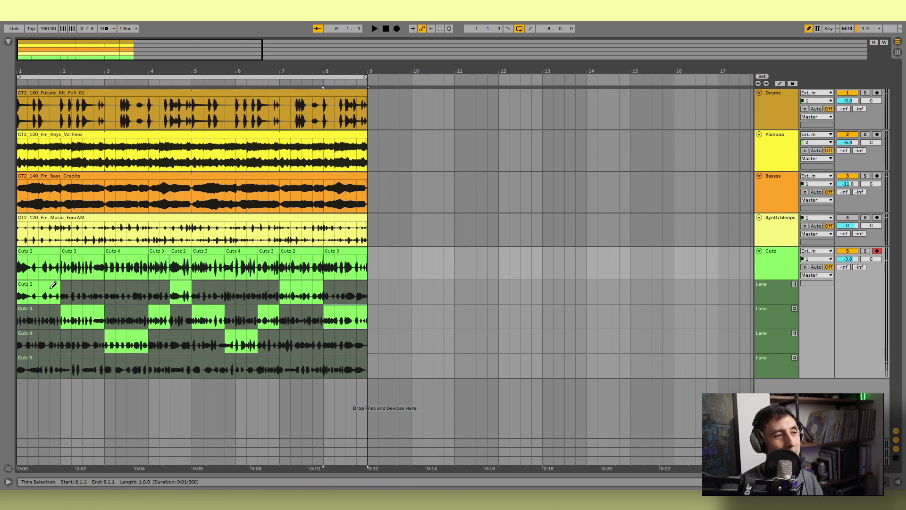
left_click_drag(66, 288, 93, 288)
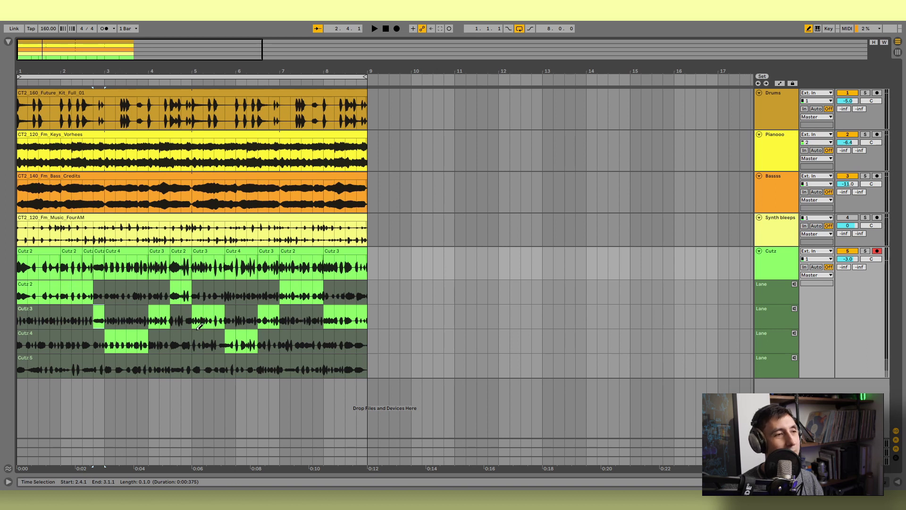
left_click(374, 29)
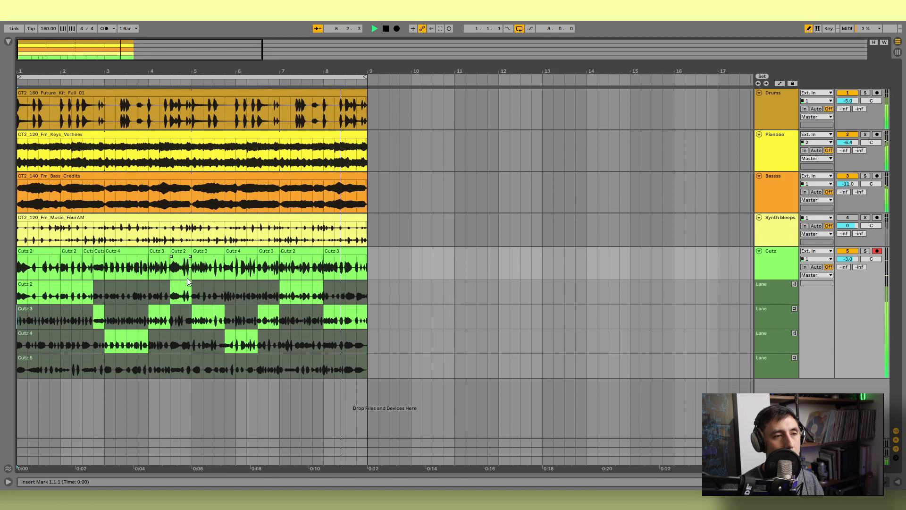
Swap in Cutz 2 for bar 8's last beat, Cutz 3 for bar 1's opening, Cutz 4 for bars 2–3
key("space")
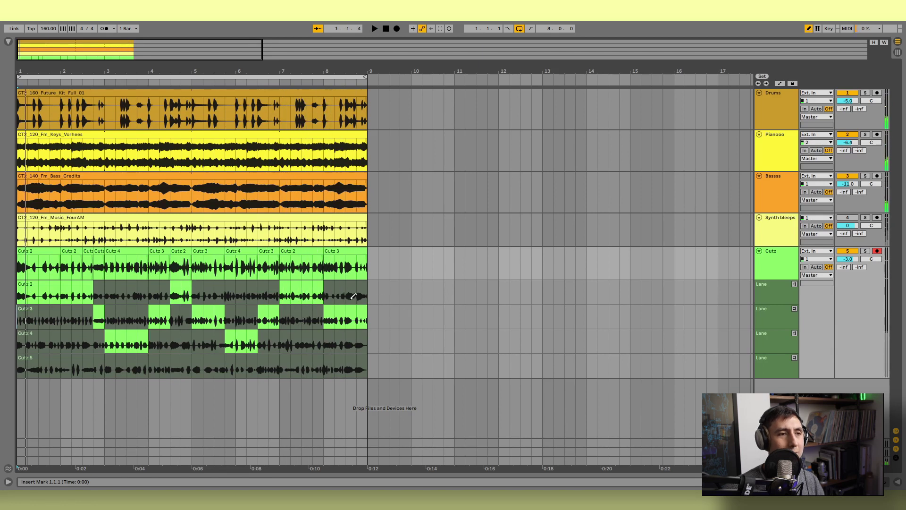
left_click_drag(357, 296, 367, 296)
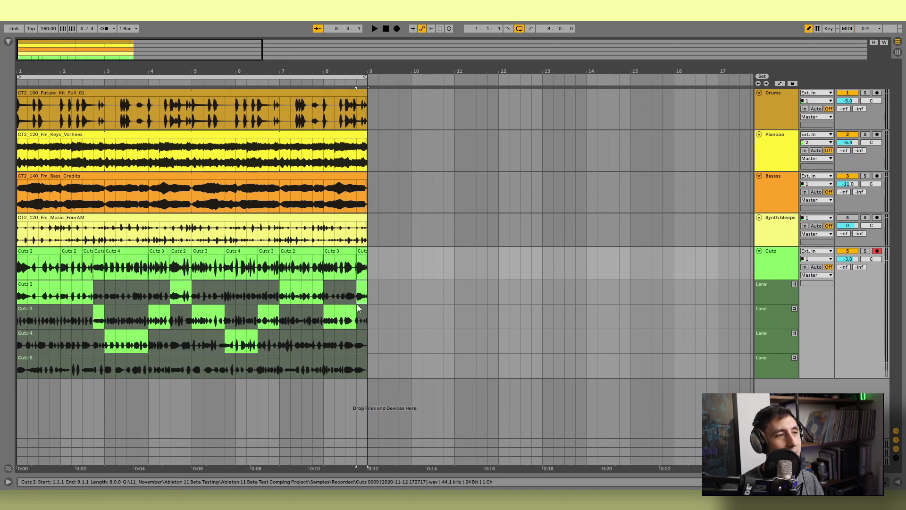
left_click_drag(42, 319, 69, 317)
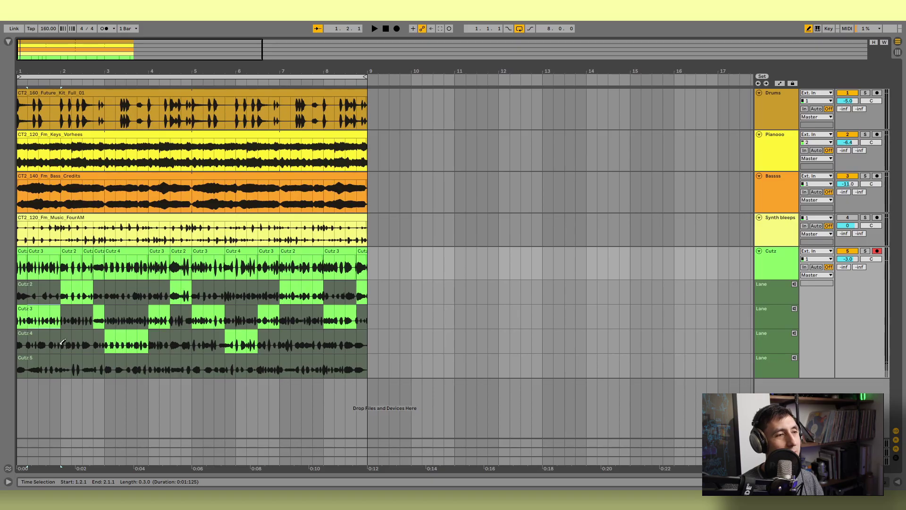
left_click(105, 338)
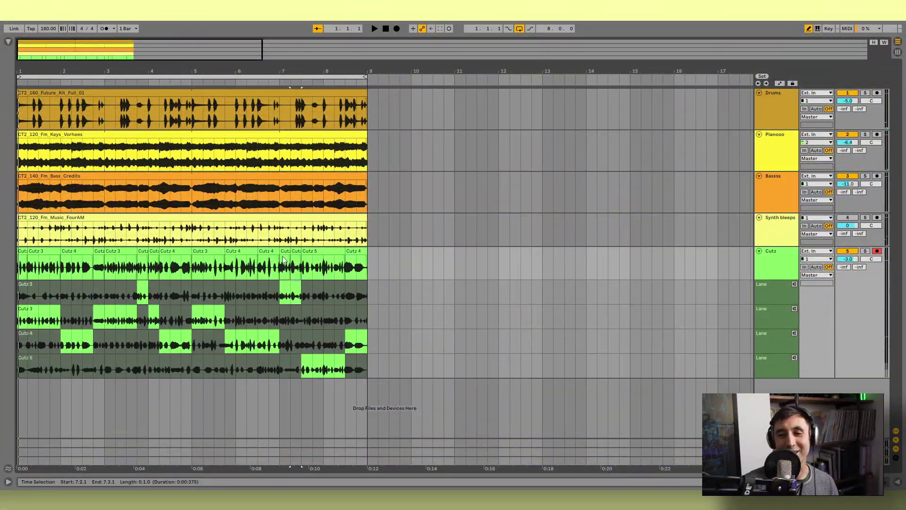
key("b")
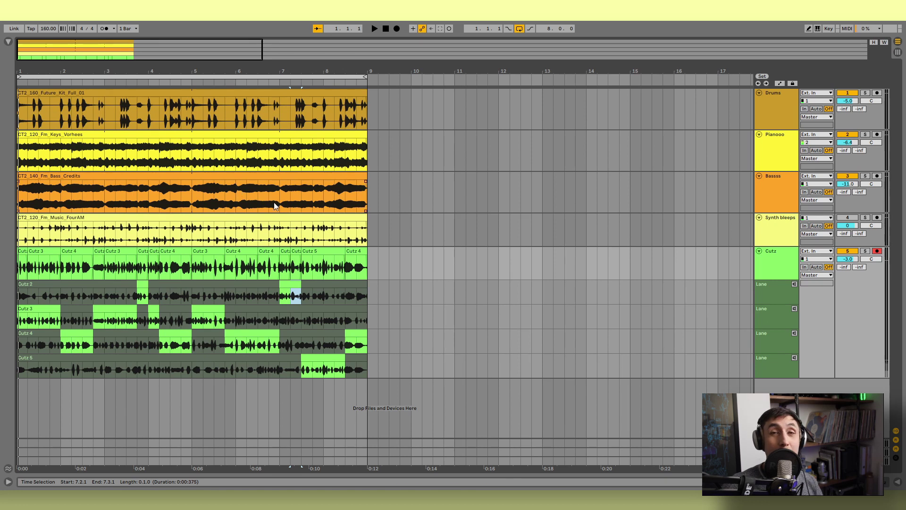
key("space")
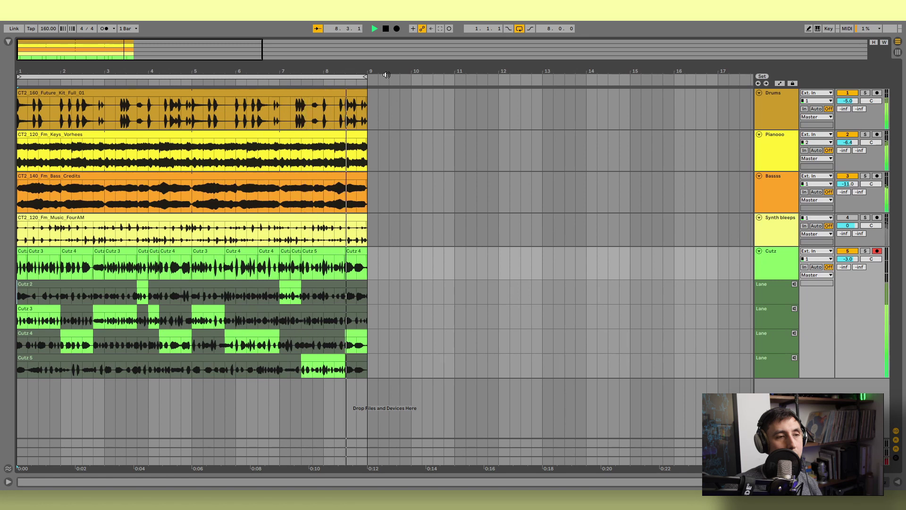
key("space")
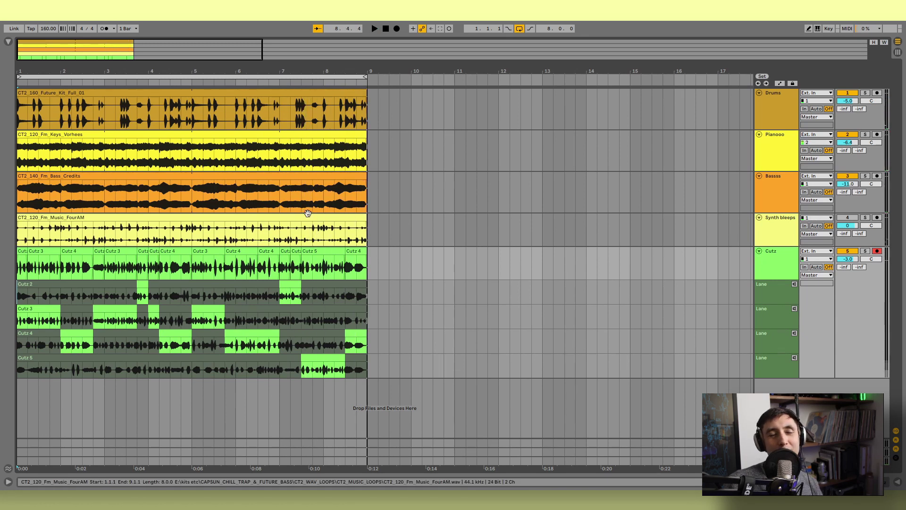
Subscribe to the DJ tutorial channel and set its bell to All notifications
left_click(328, 188)
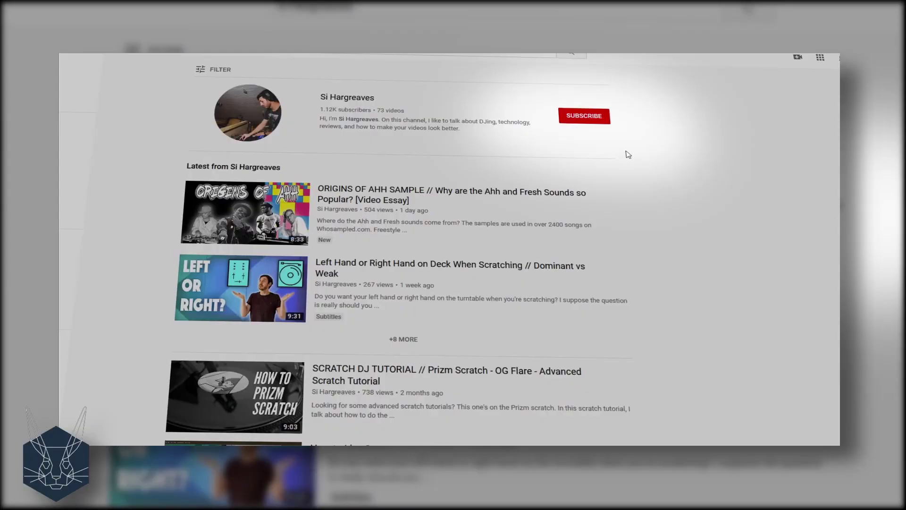
left_click(582, 115)
left_click(616, 93)
left_click(599, 162)
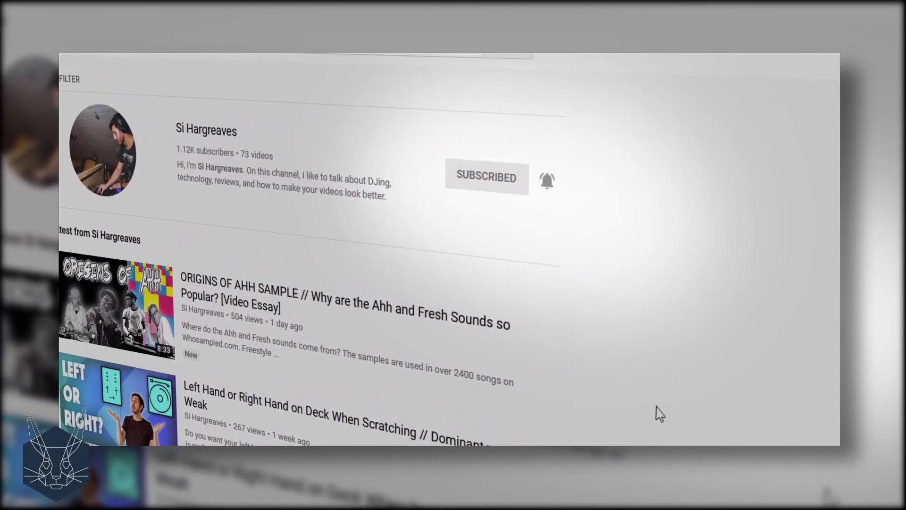